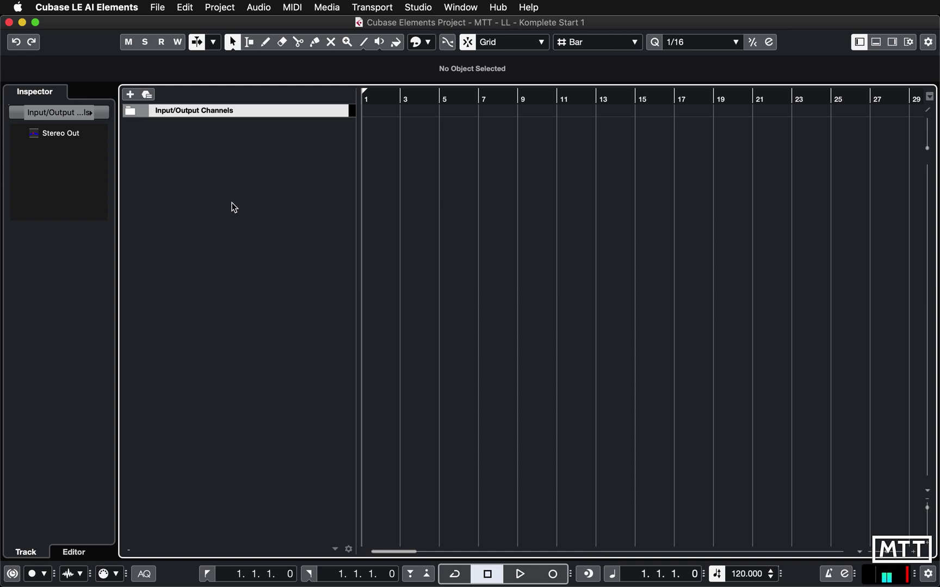
- Add an instrument track running Komplete Kontrol, found by searching 'kom' in the Instrument list
right_click(235, 141)
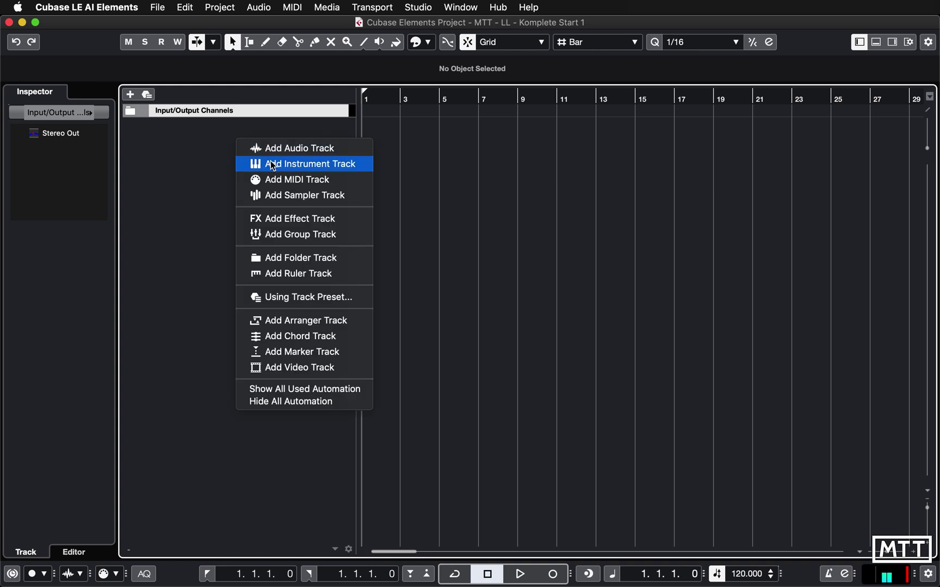
left_click(272, 164)
left_click(527, 213)
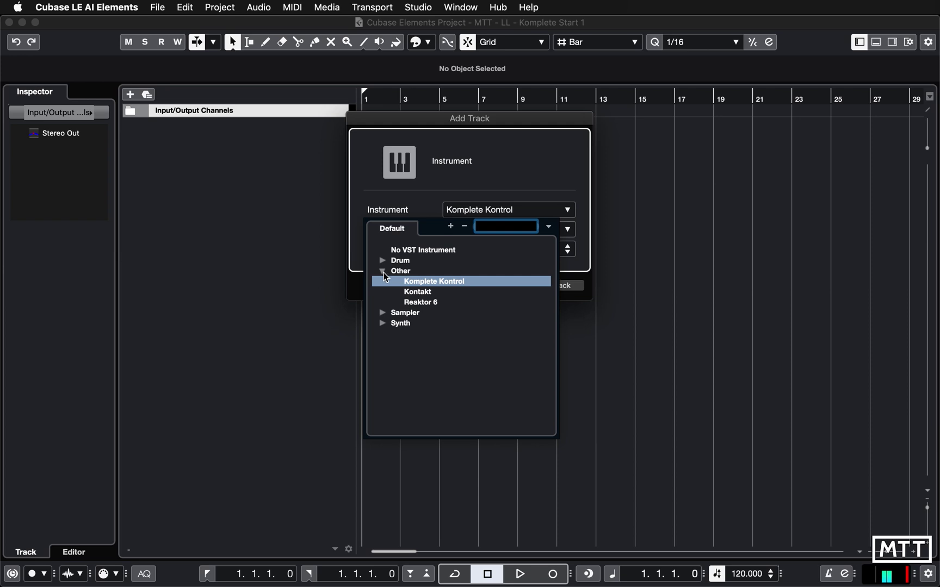
type("kom")
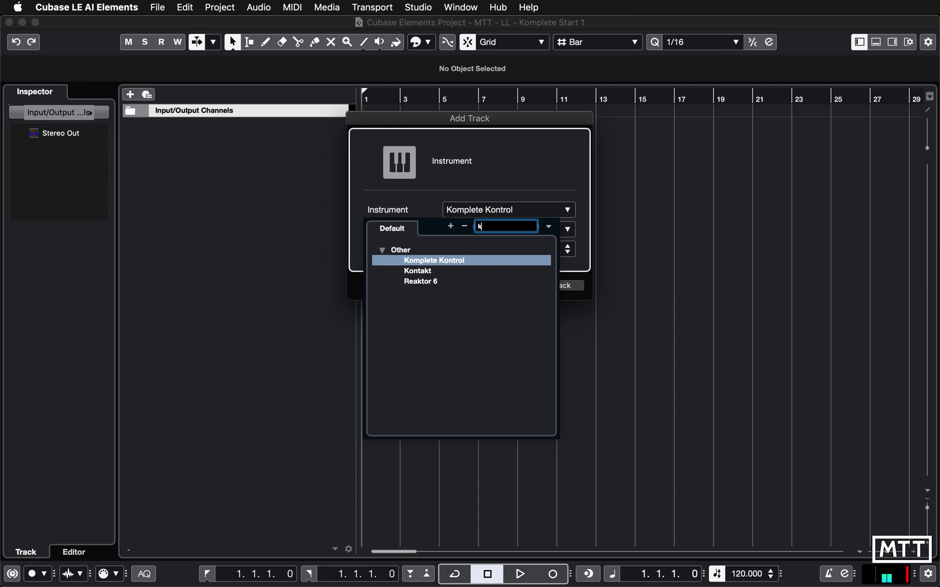
left_click(433, 260)
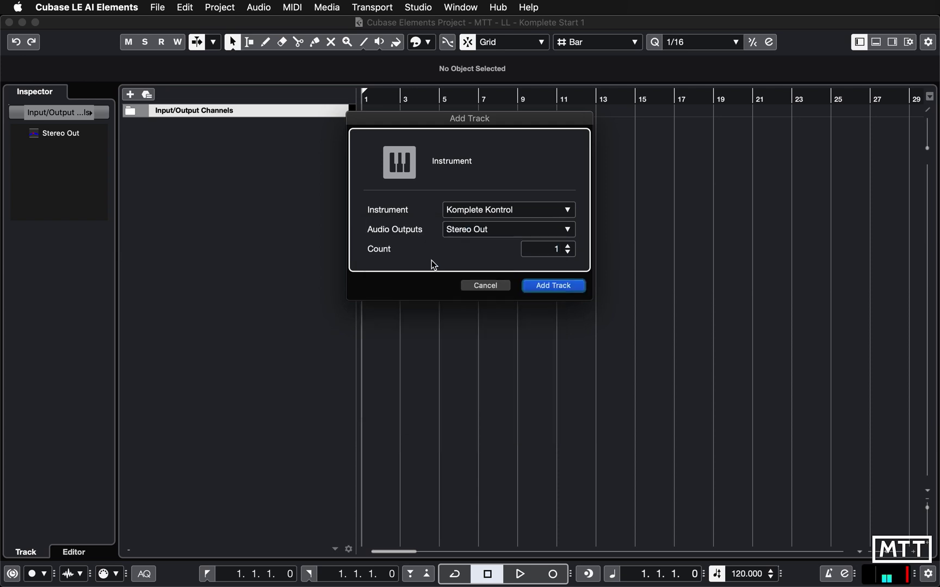
left_click(551, 287)
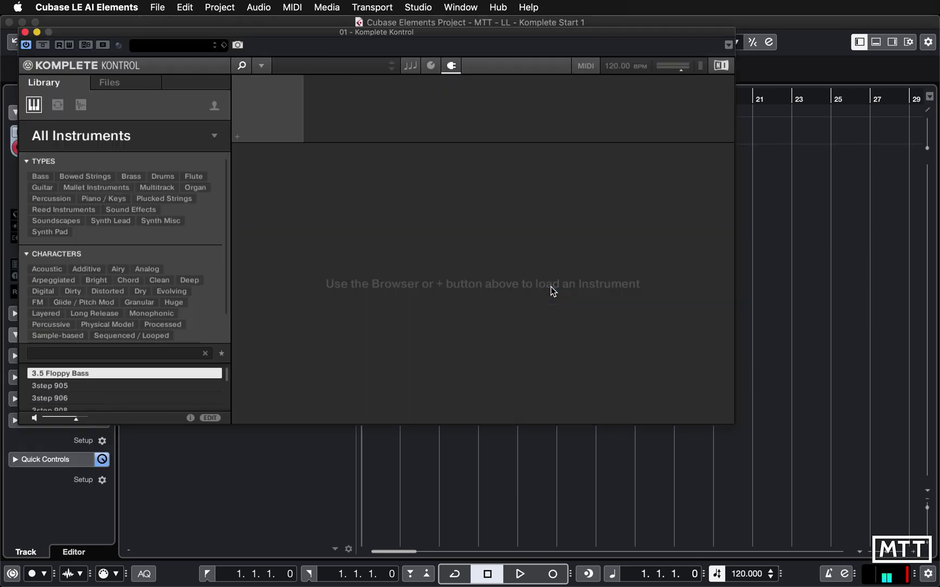
- Reposition the Komplete Kontrol window and cycle through Instruments, Loops and One-shots, ending on All Loops
left_click_drag(306, 30, 331, 44)
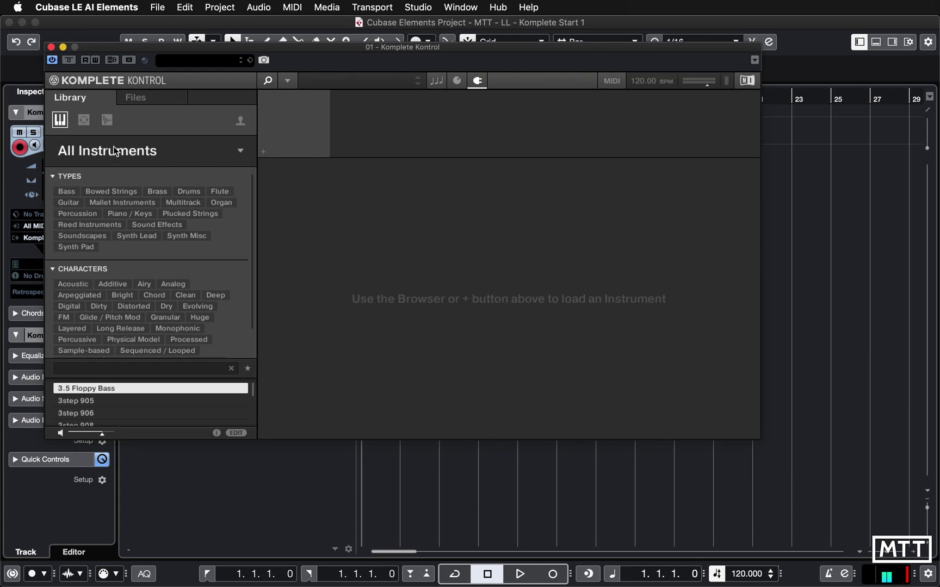
left_click(88, 120)
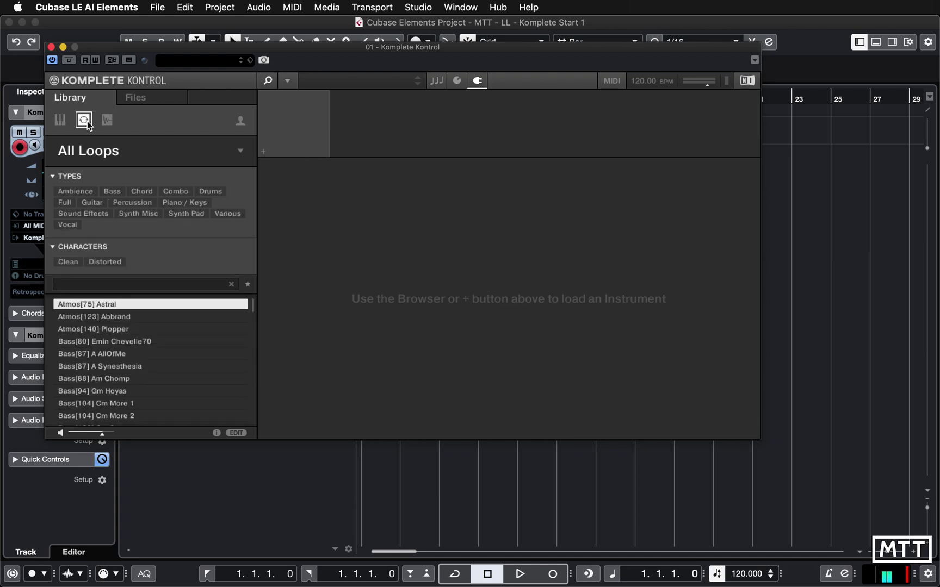
left_click(107, 121)
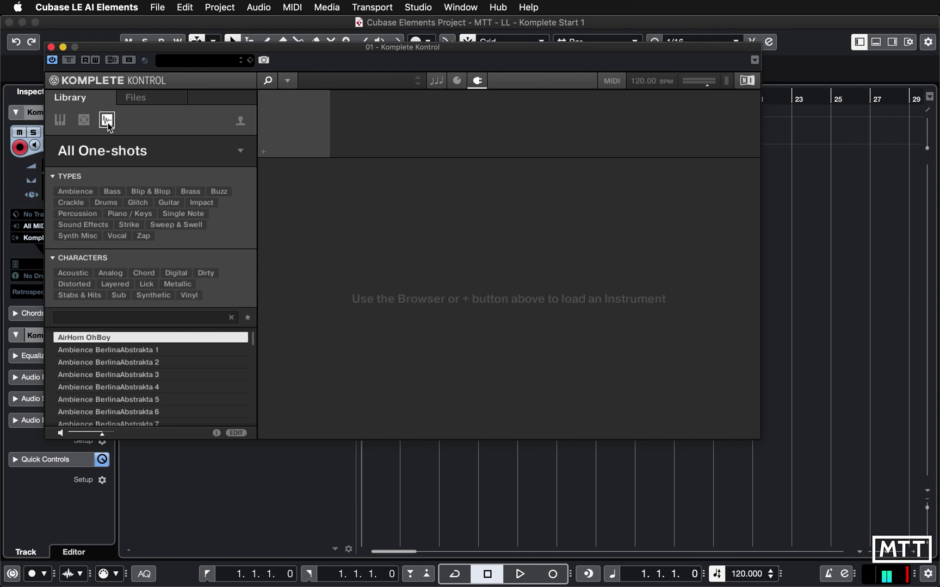
left_click(88, 121)
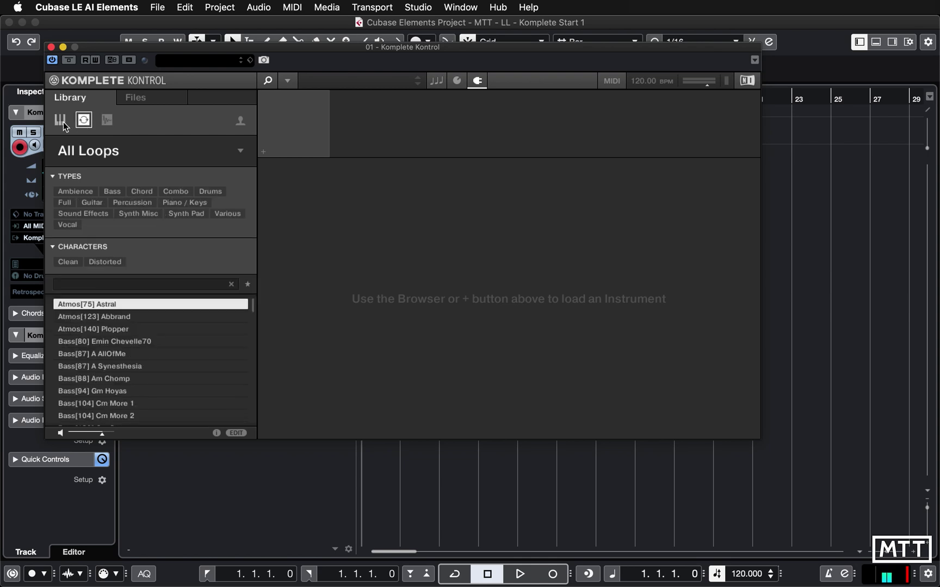
left_click(63, 122)
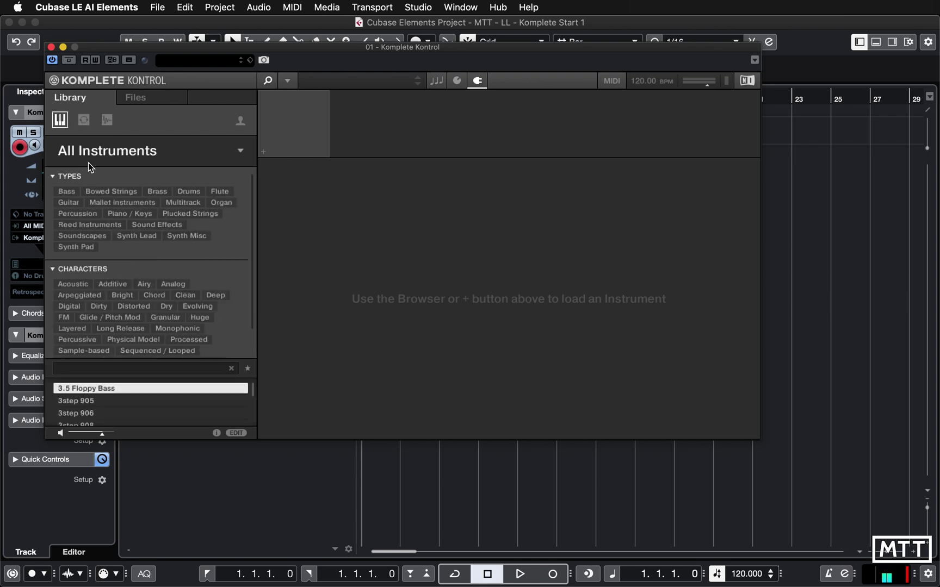
left_click(87, 123)
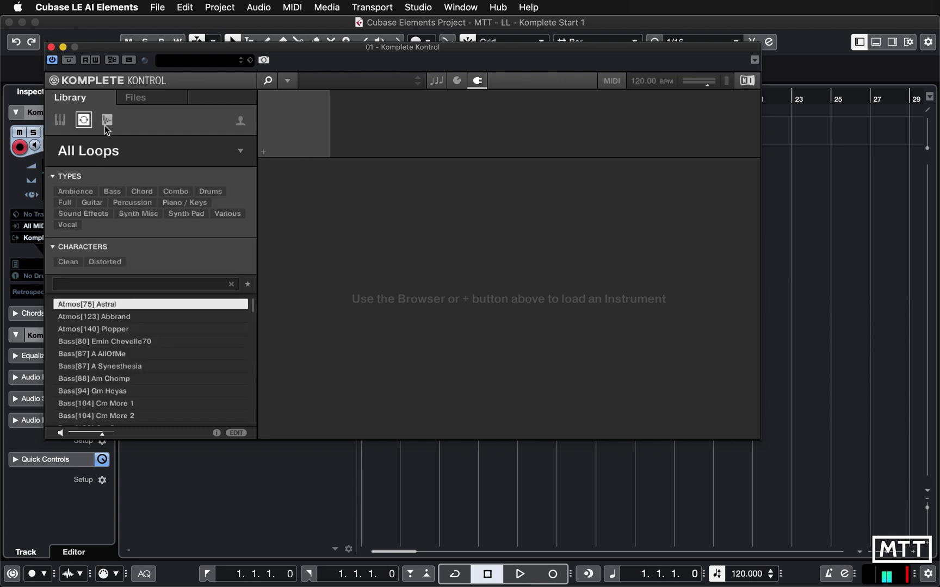
left_click(106, 122)
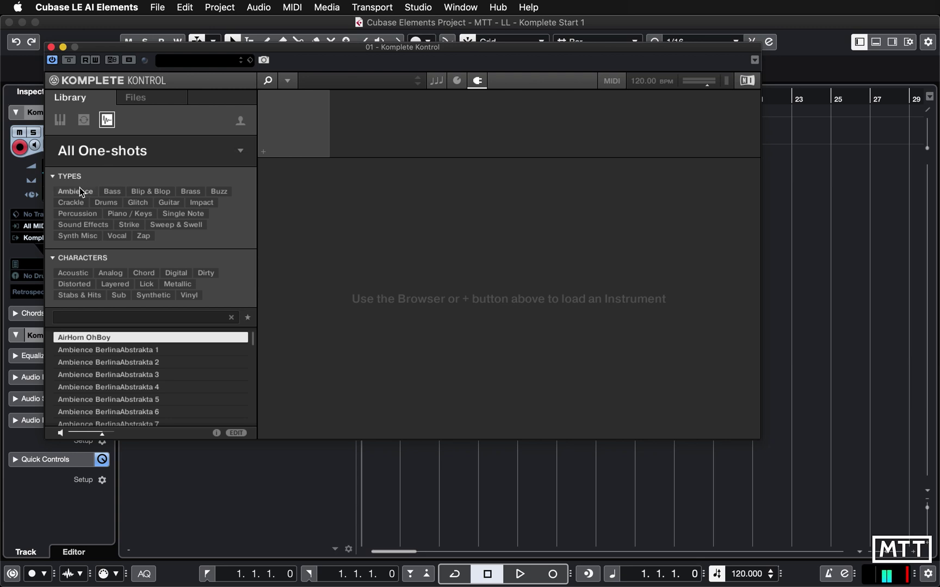
left_click(81, 122)
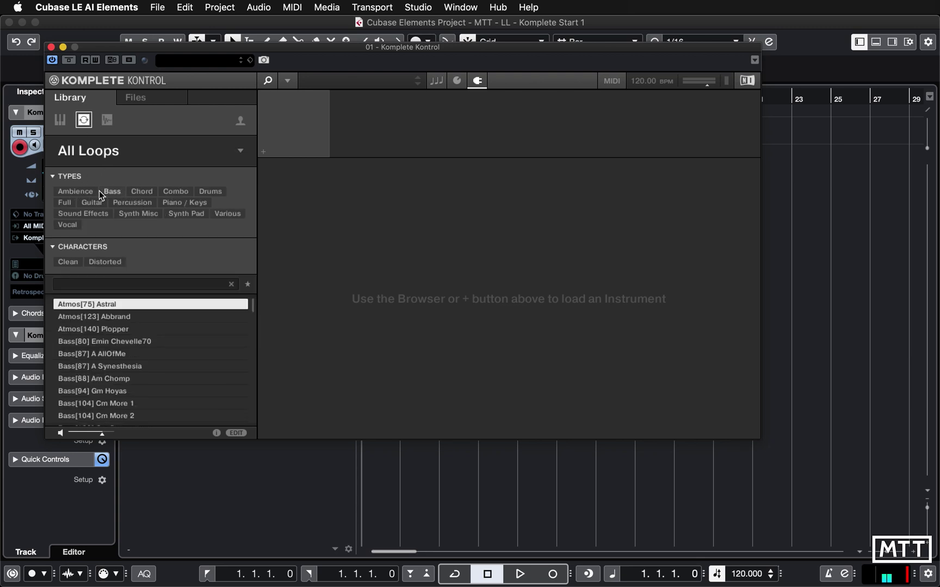
- Filter the loop library to Drums and load the Clap[120] Sapphire loop
left_click(207, 192)
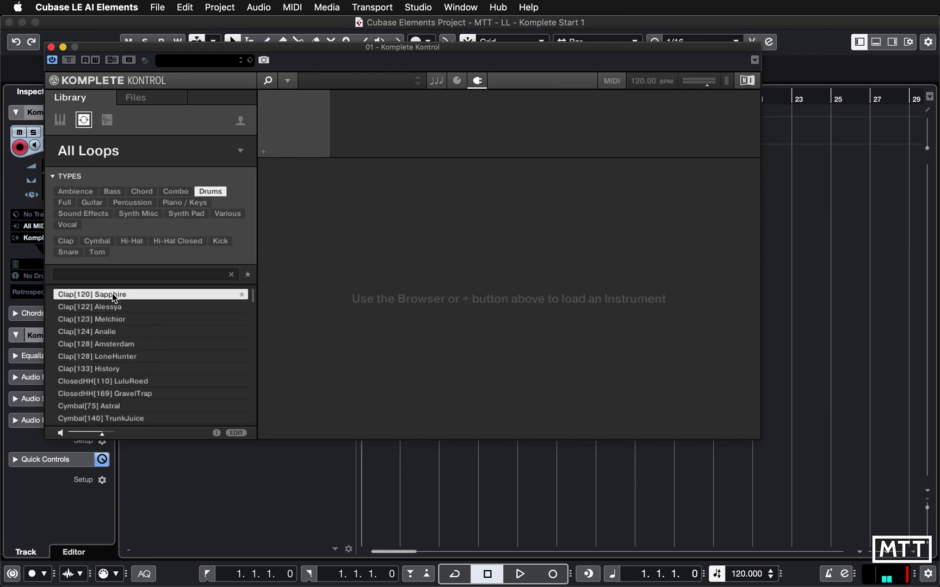
double_click(77, 296)
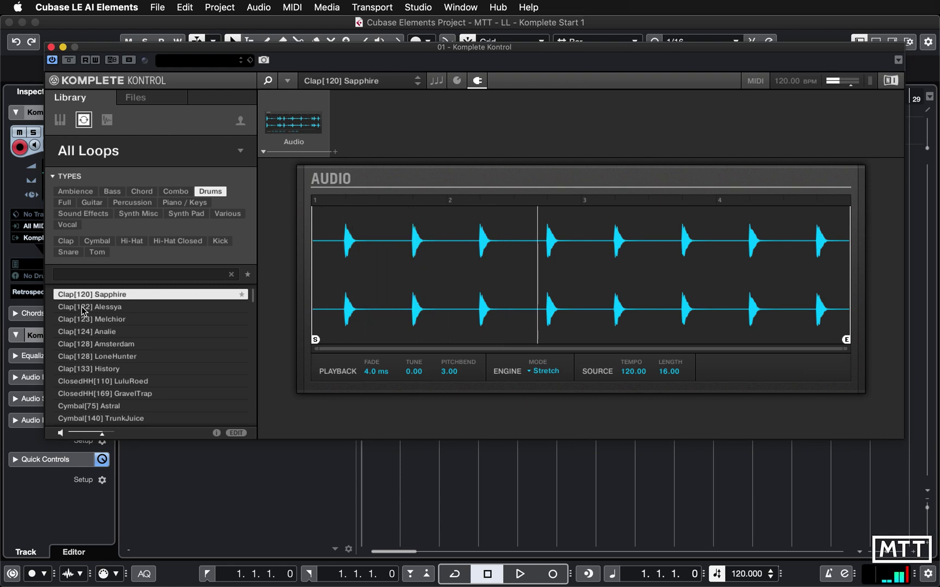
scroll(122, 389, "down", 3)
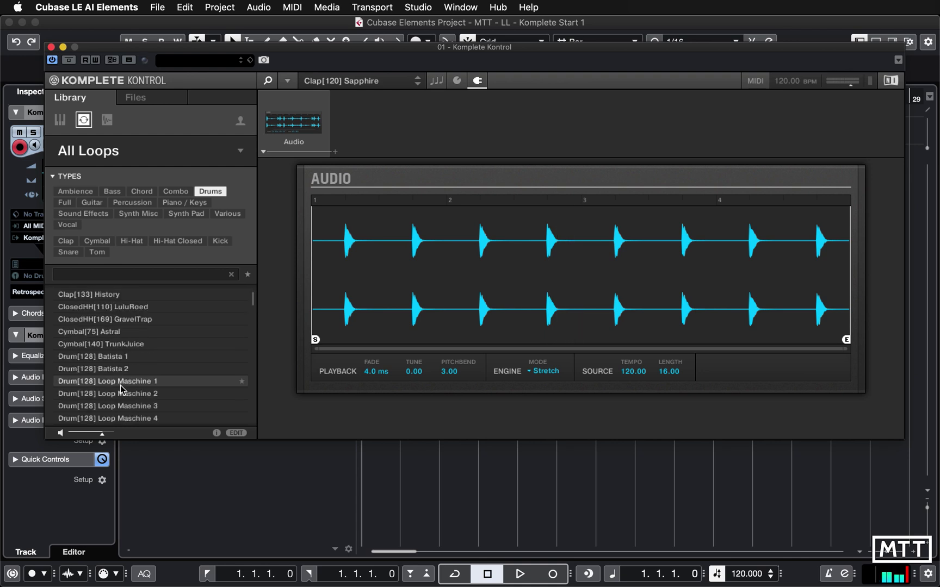
scroll(121, 389, "up", 3)
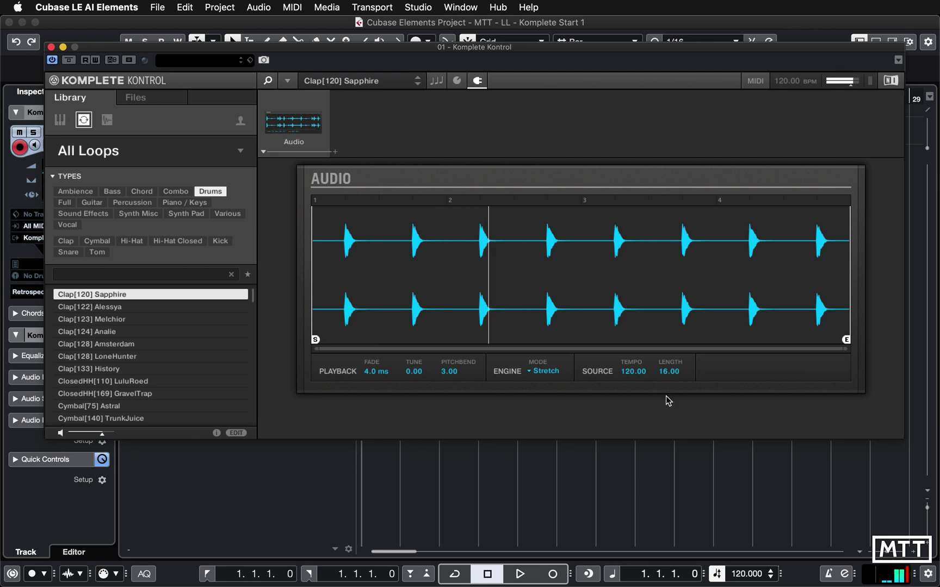
- Enter 150 in the transport Tempo field to change the project tempo
left_click(738, 577)
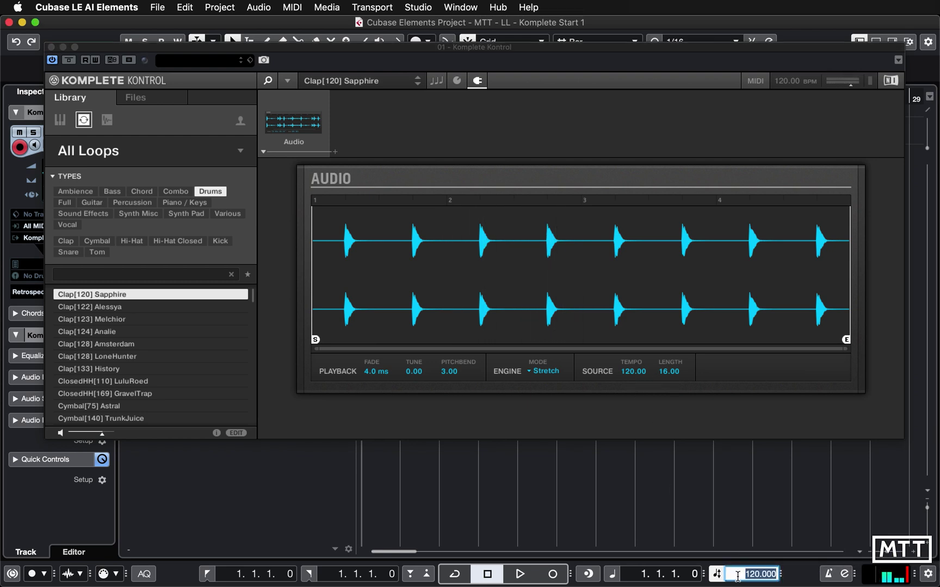
type("150")
key("Return")
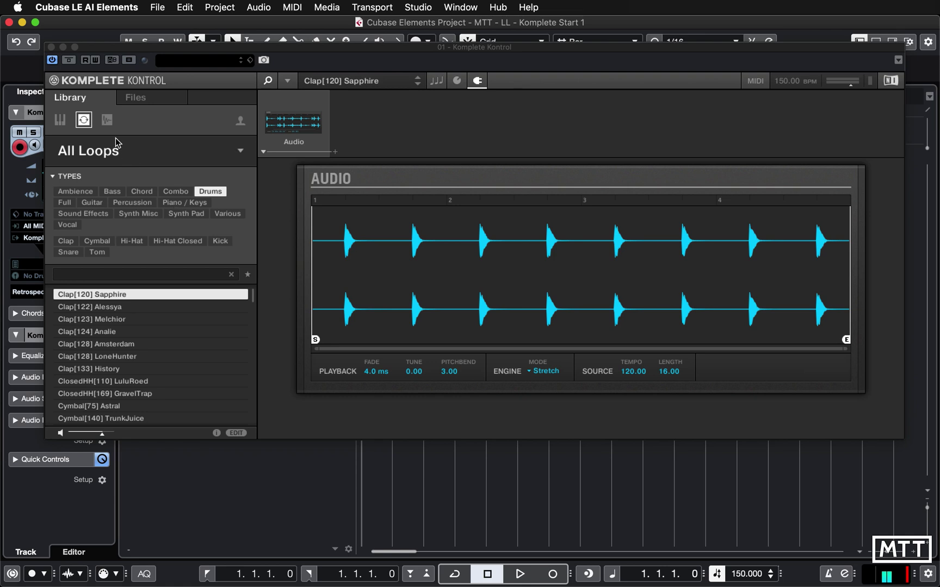
- Load the Clap Abbrand drum one-shot, then enter 90 in the transport Tempo field
left_click(107, 120)
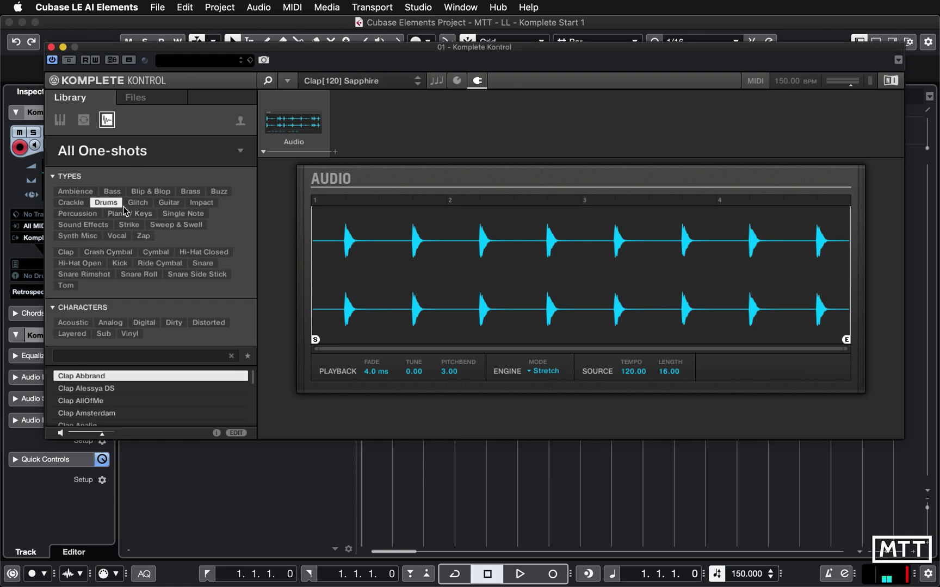
left_click(76, 375)
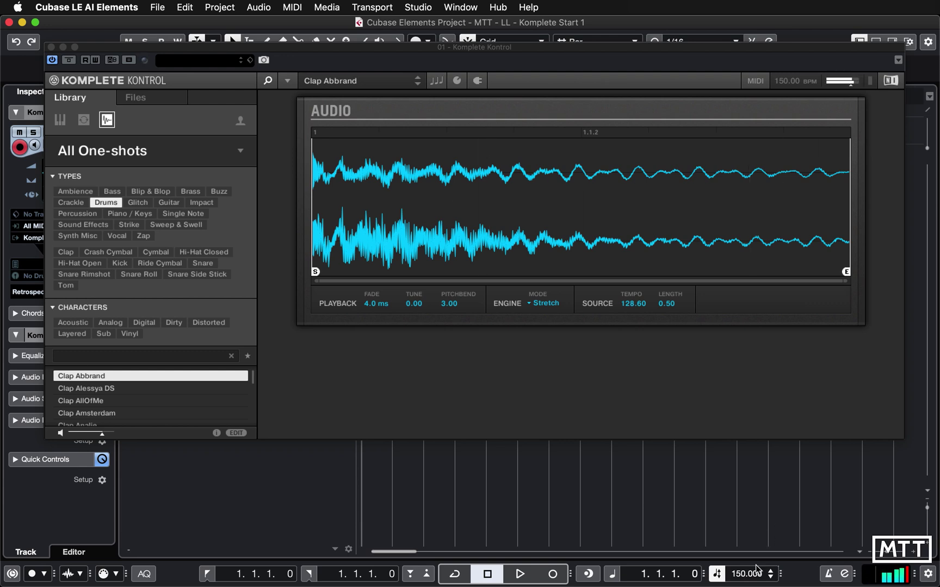
double_click(742, 576)
type("90")
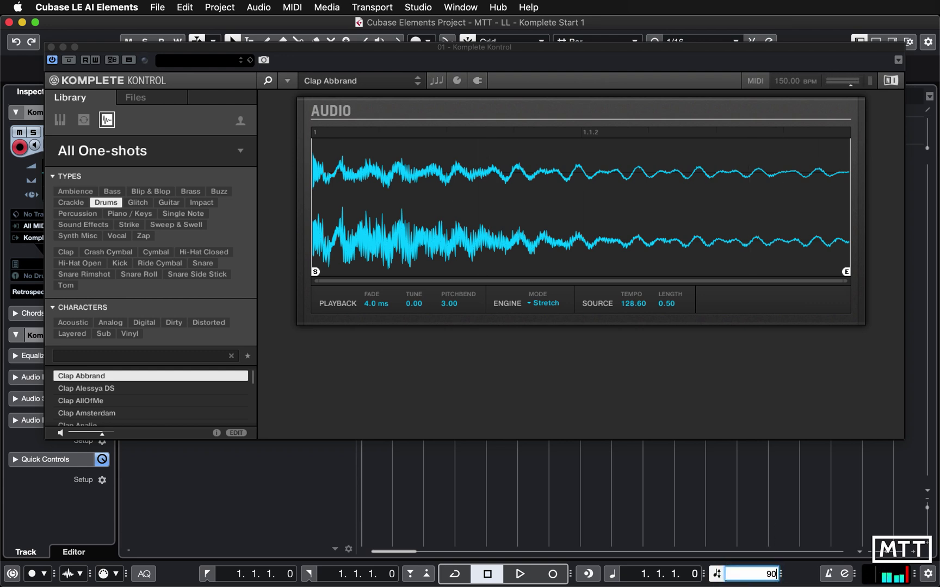
key("Return")
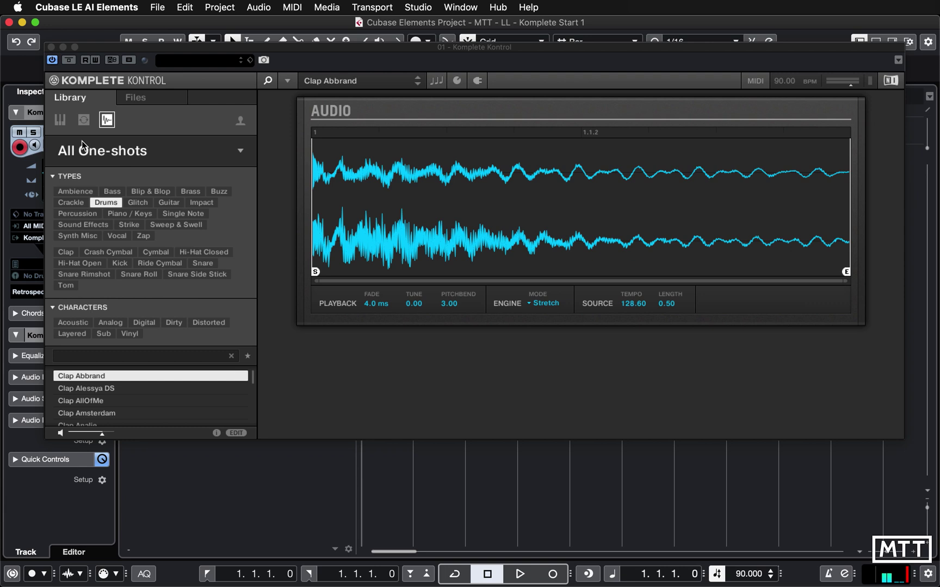
- Browse instruments as product tiles and open the Play Series Selection presets
left_click(61, 121)
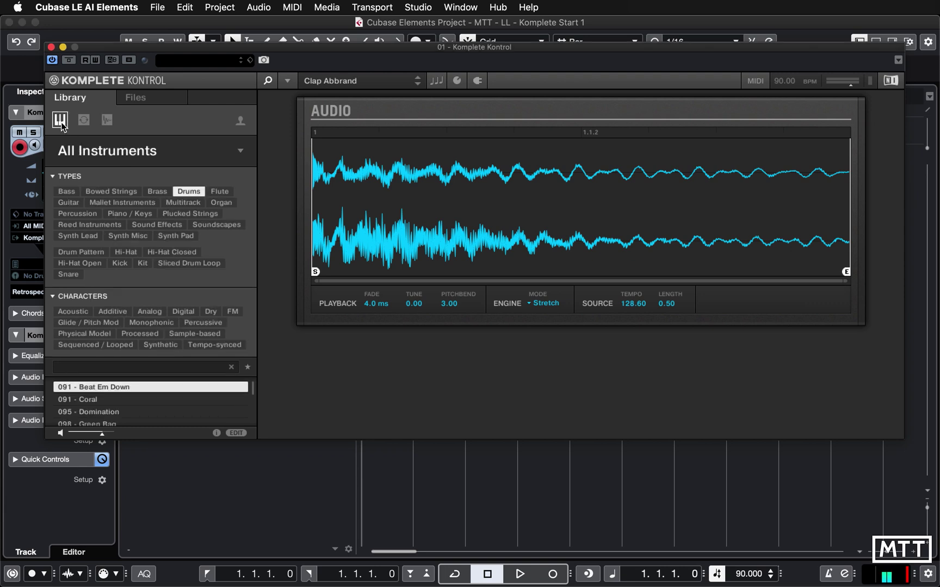
left_click(142, 152)
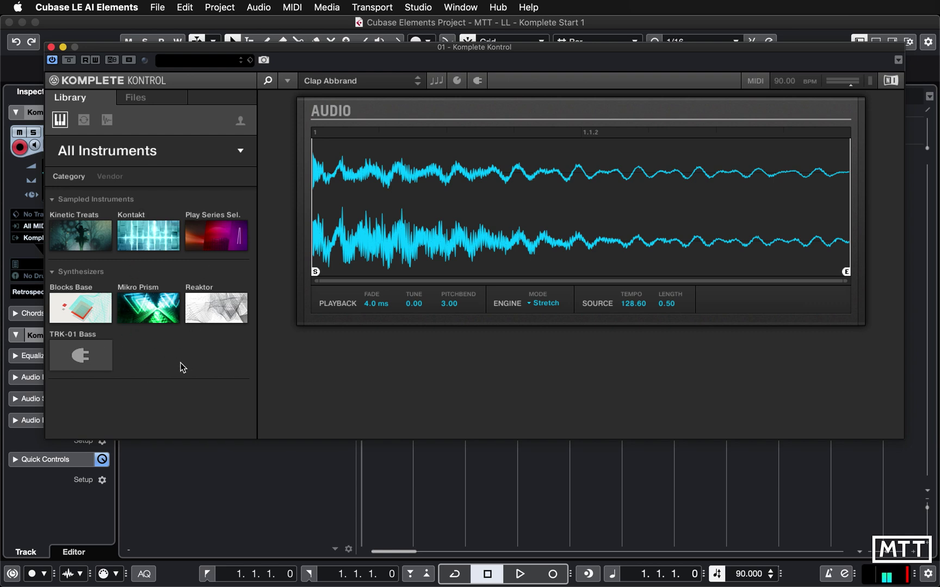
left_click(126, 162)
left_click(148, 154)
left_click(242, 152)
left_click(243, 152)
left_click(215, 238)
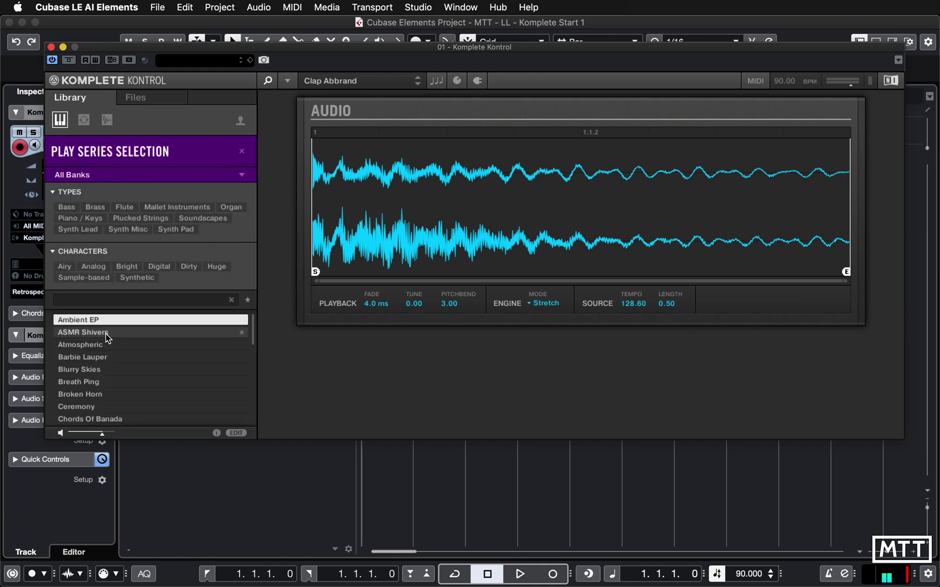
- Audition ASMR Shivers, Atmospheric, Barbie Lauper, Breath Ping, Ceremony, then Chords Of Banada
left_click(93, 331)
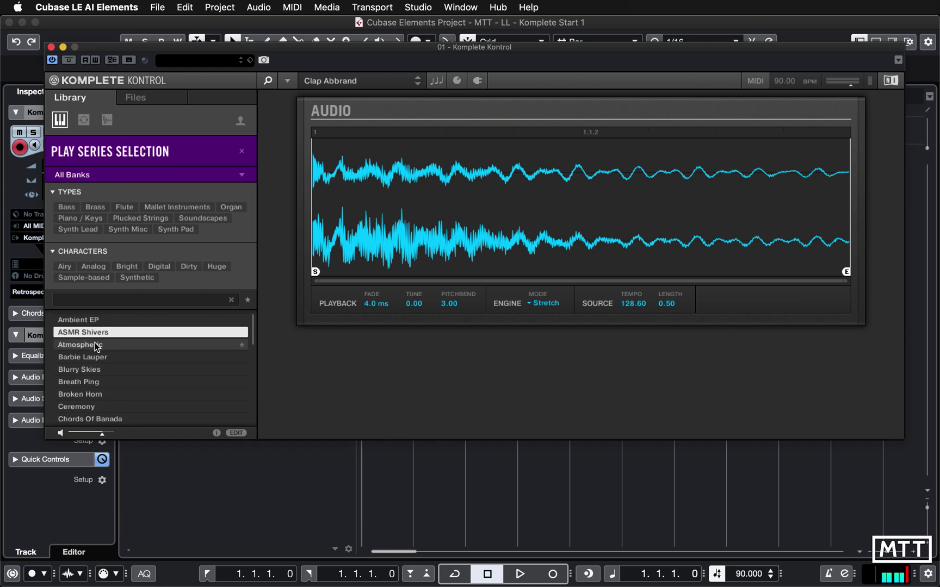
left_click(97, 346)
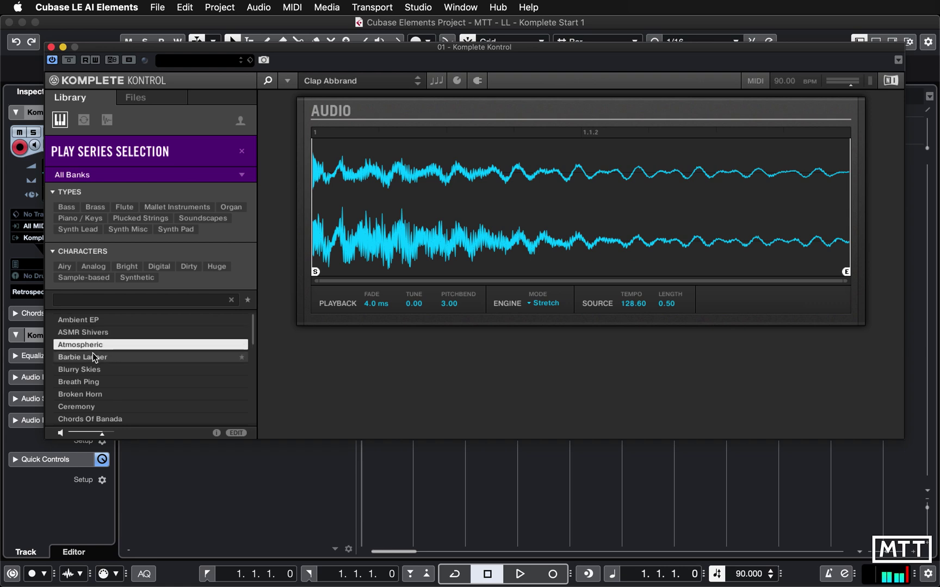
left_click(92, 354)
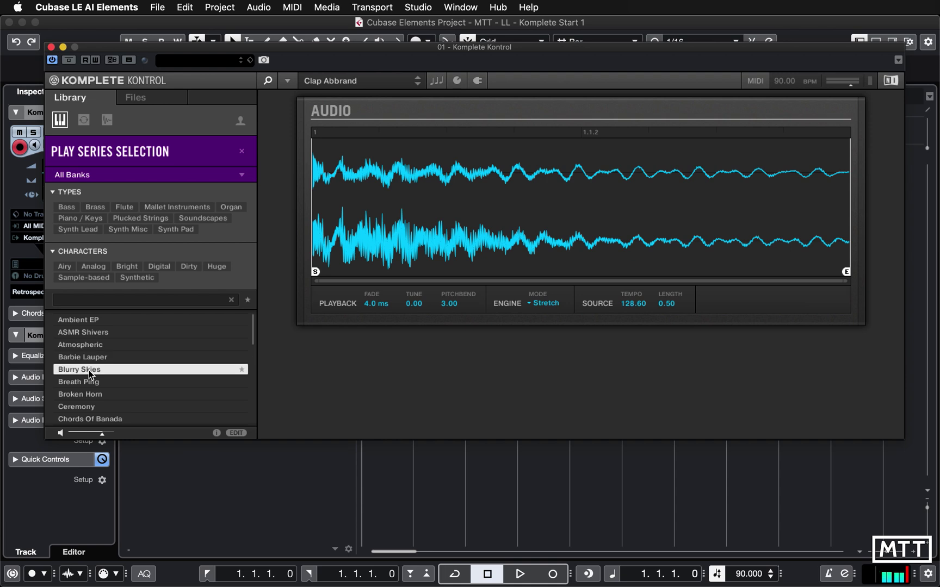
left_click(90, 379)
scroll(98, 395, "down", 1)
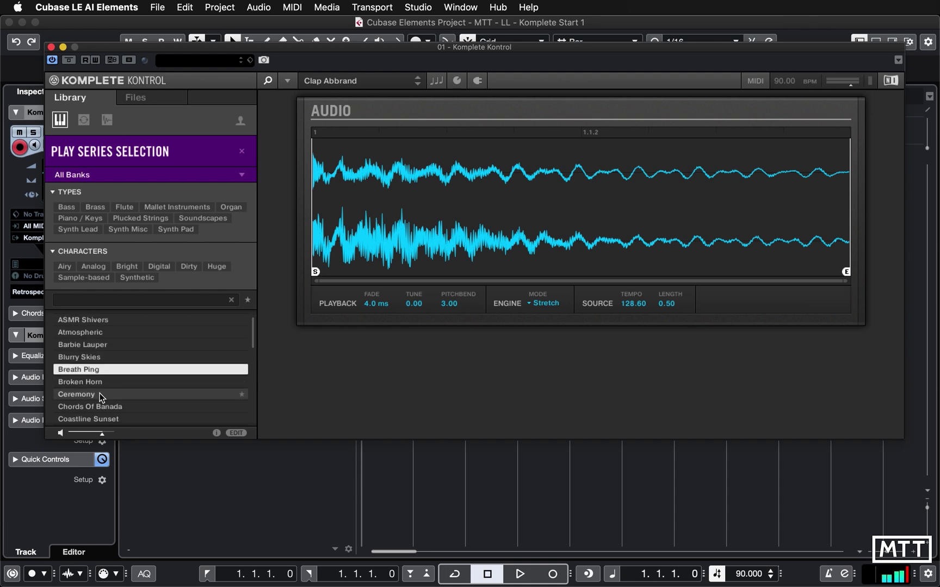
left_click(101, 395)
scroll(120, 392, "down", 3)
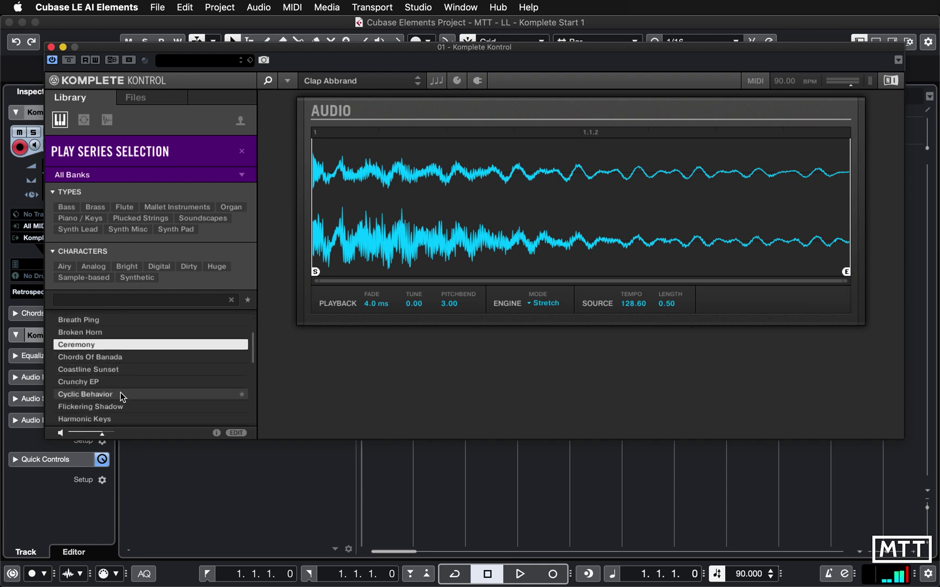
left_click(102, 358)
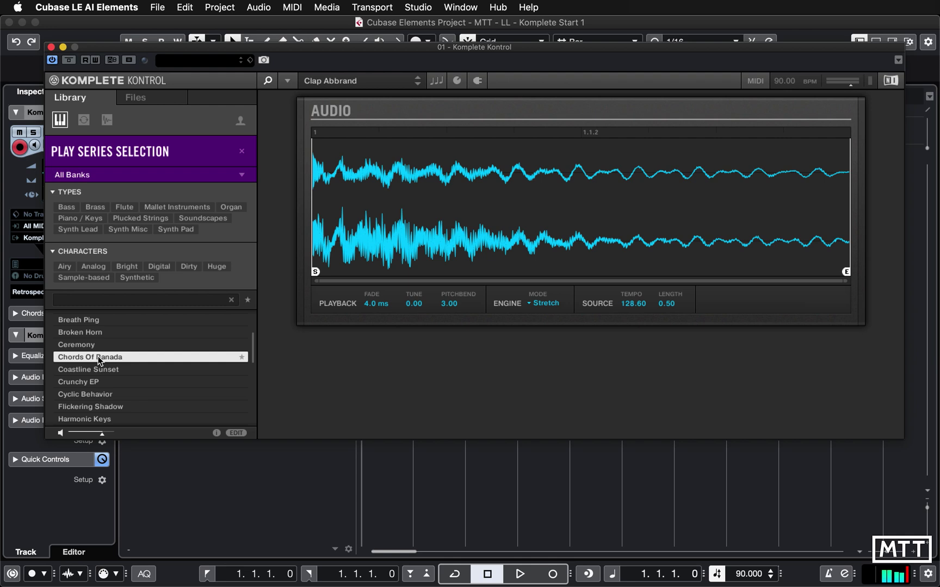
- Load Chords Of Banada from the preset list, bringing up the Hybrid Keys instrument
double_click(84, 356)
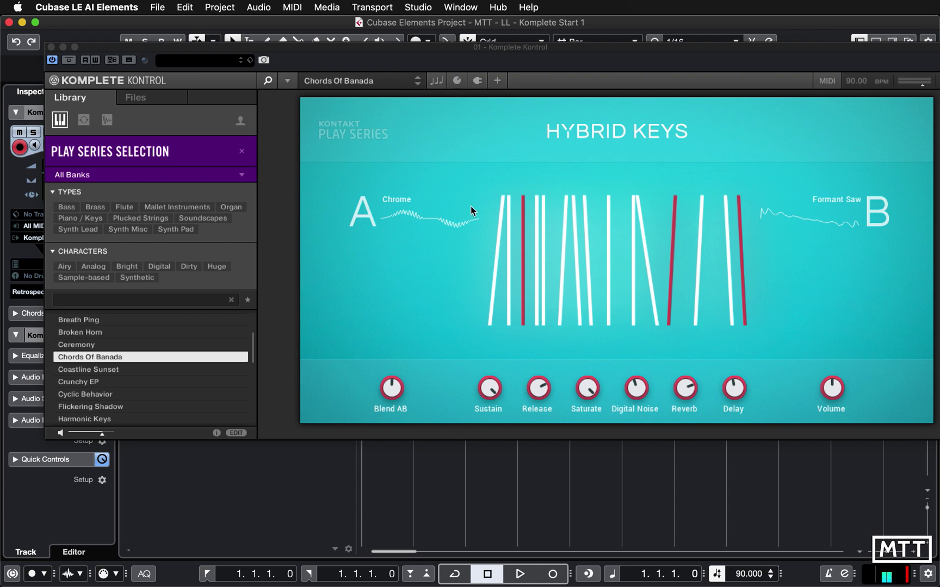
- Show the plug-in chain and list Native Instruments effects: Guitar Rig 5, Reaktor 6 FX, Supercharger
left_click(476, 84)
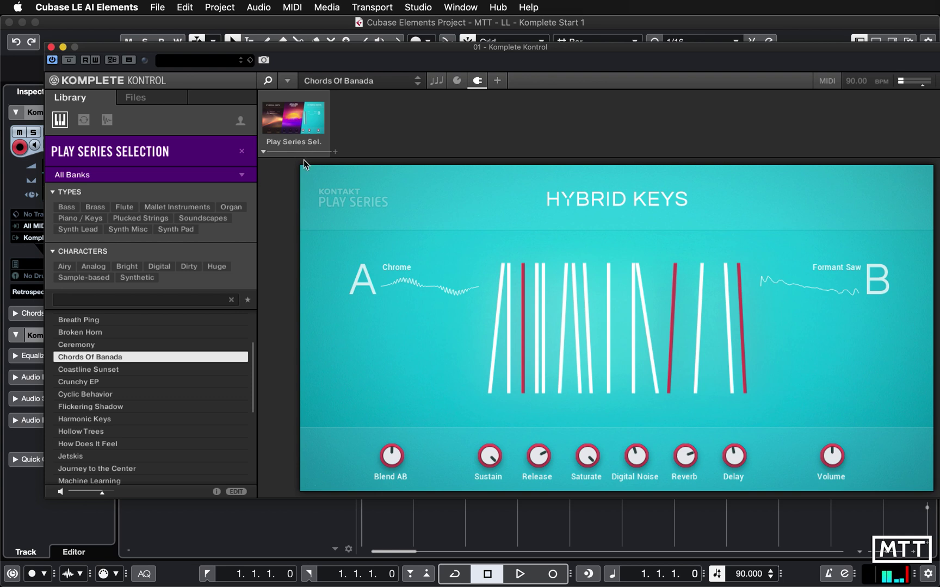
left_click(264, 151)
mouse_move(309, 172)
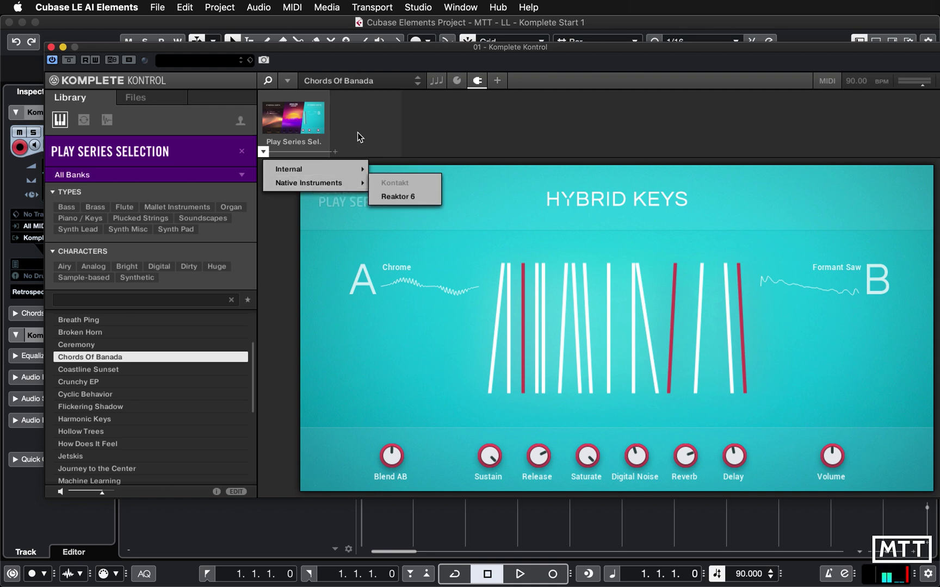
left_click(397, 65)
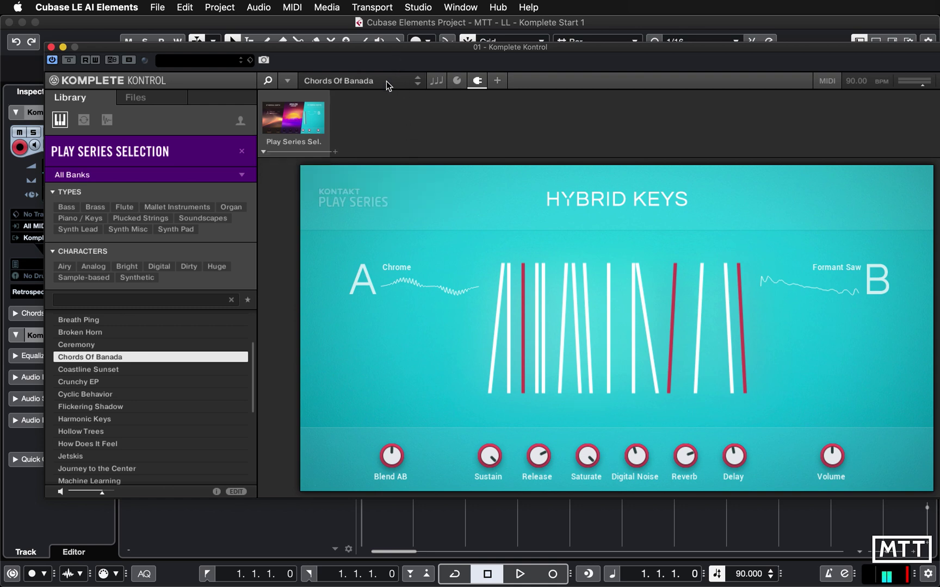
left_click(335, 152)
mouse_move(365, 171)
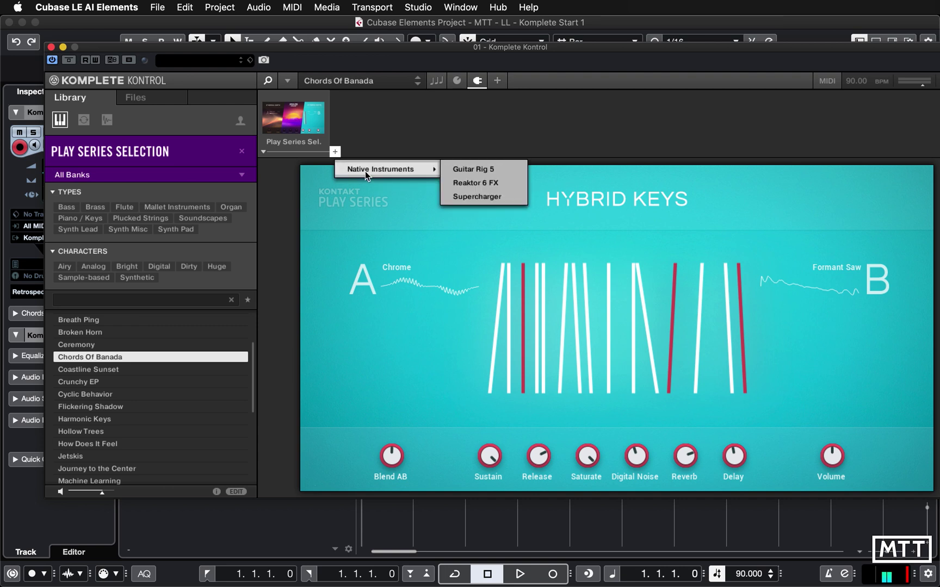
- Insert Guitar Rig 5 after Hybrid Keys and scroll through the All Effects list
left_click(482, 170)
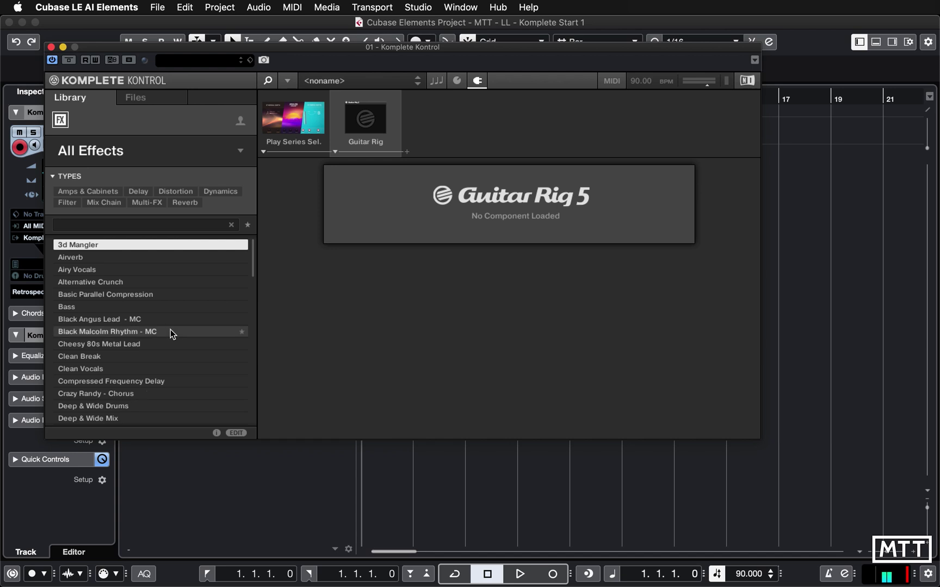
scroll(170, 332, "down", 5)
scroll(170, 331, "up", 5)
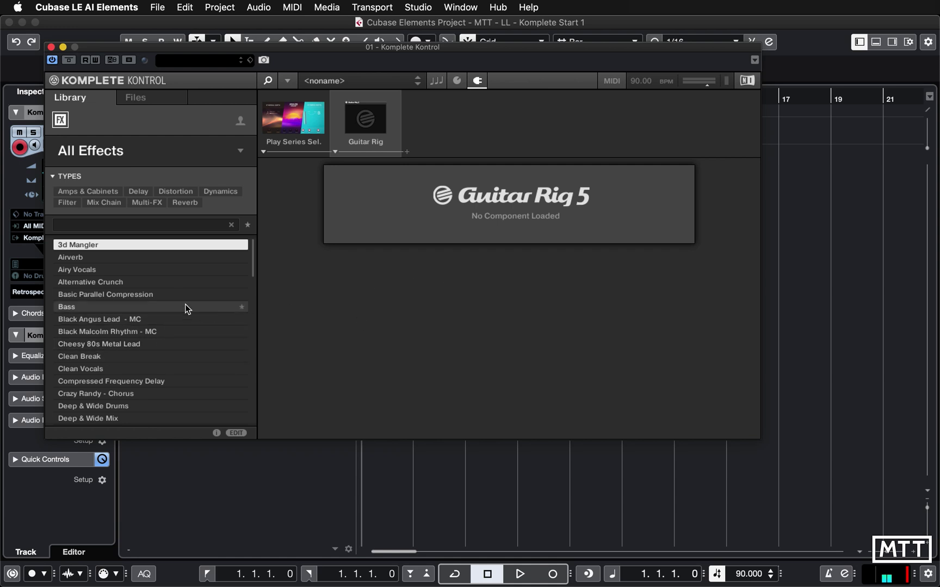
scroll(115, 348, "down", 15)
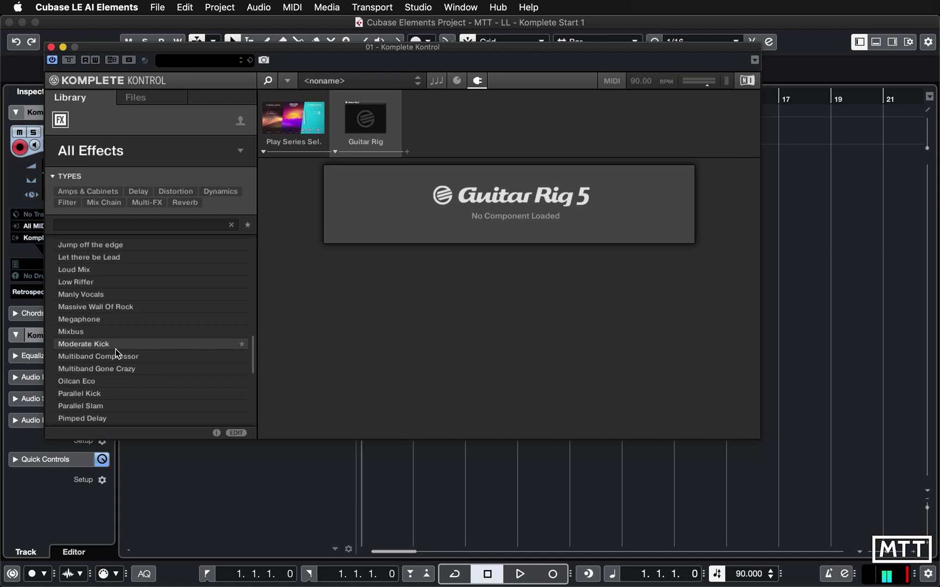
scroll(115, 349, "up", 15)
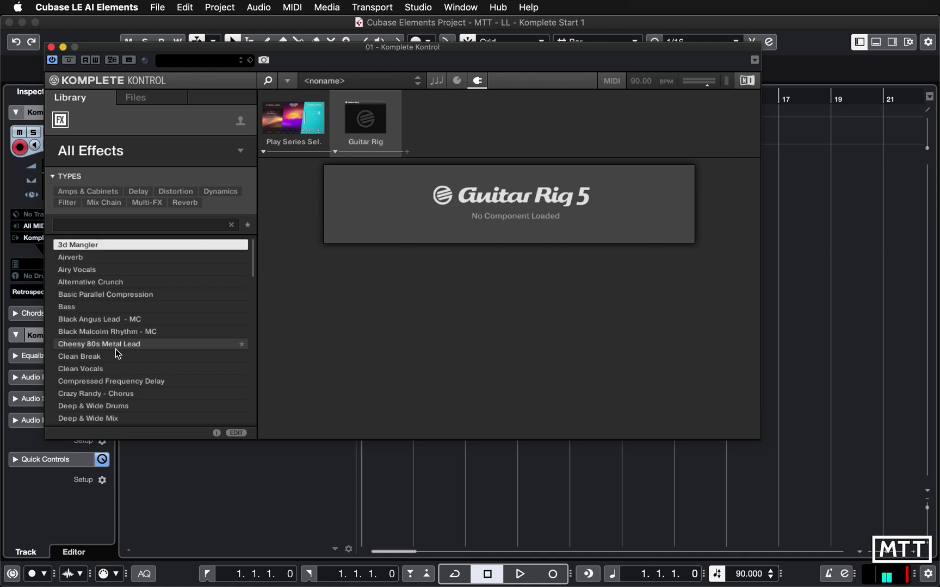
- Reselect the Guitar Rig slot and turn its LFO Rate knob down
left_click(307, 108)
left_click(365, 120)
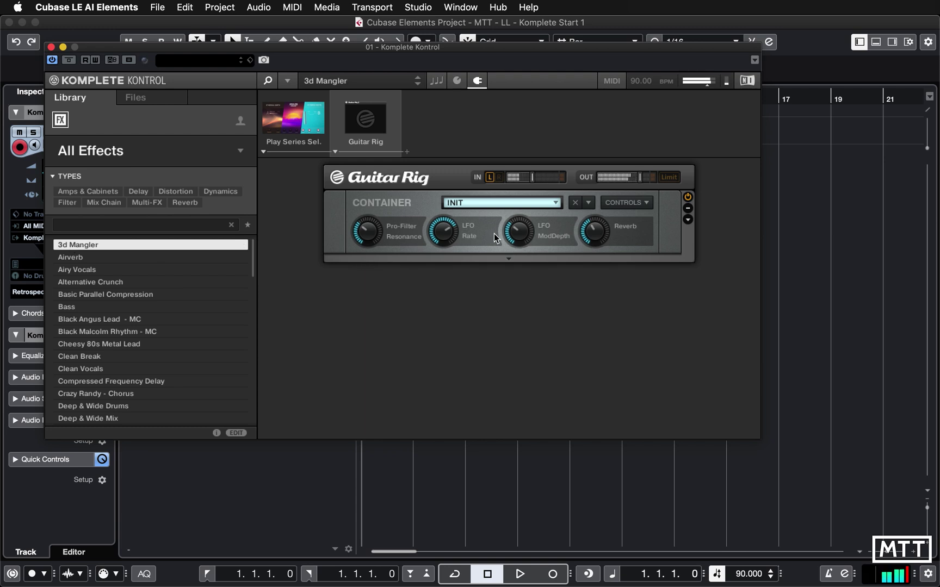
left_click_drag(445, 228, 439, 254)
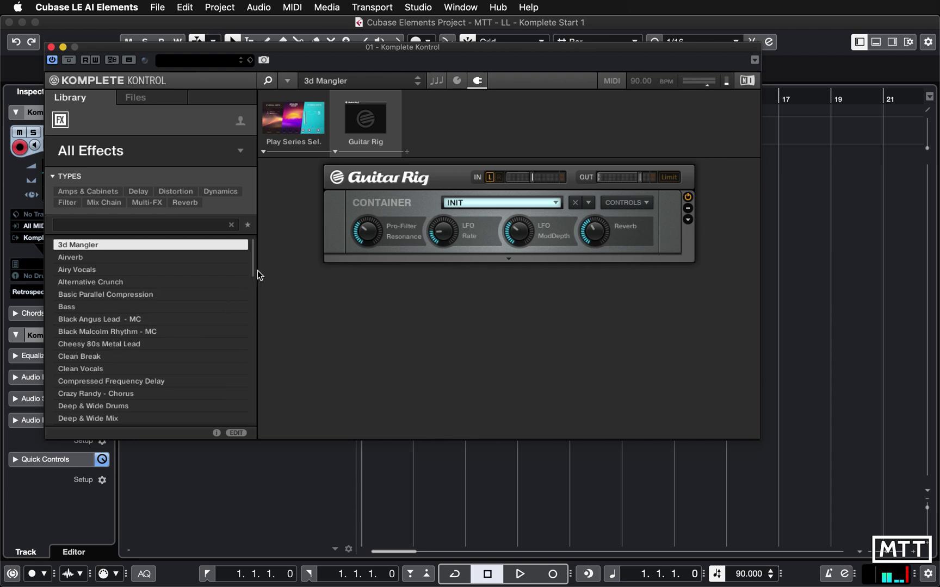
mouse_move(254, 274)
left_mouse_down()
mouse_move(258, 311)
mouse_move(257, 284)
left_mouse_up()
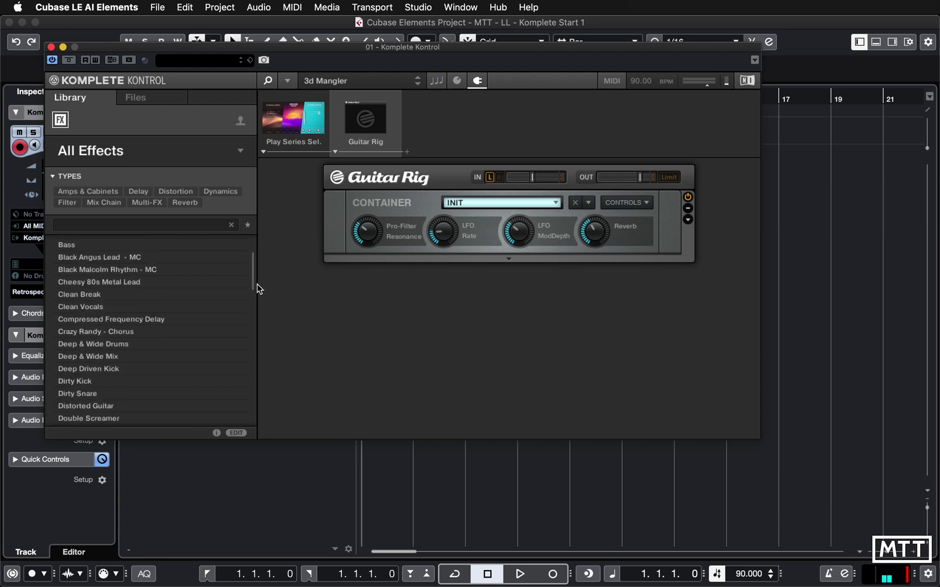
- Load the Crazy Randy - Chorus rig and turn down the Jump amp's MASTER volume
left_click(104, 332)
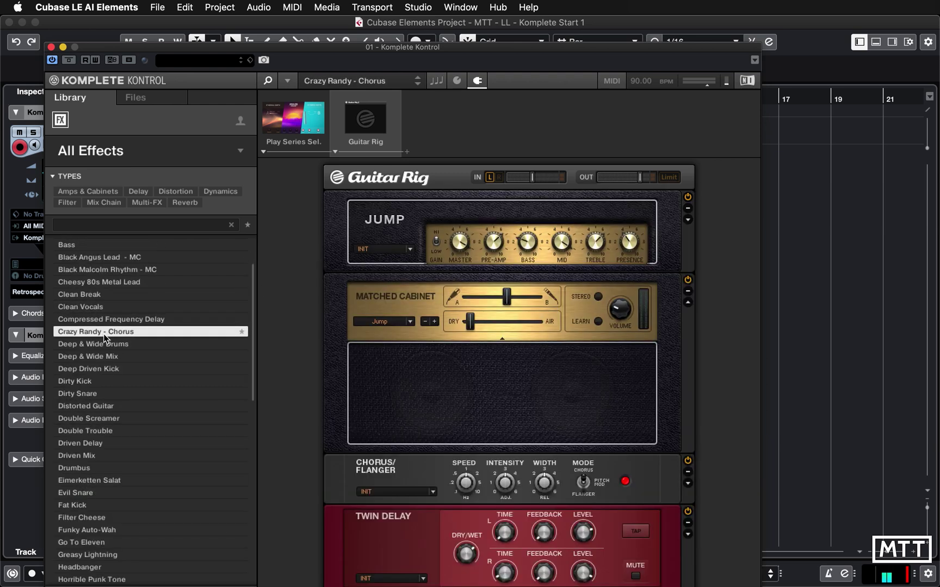
left_click_drag(463, 54, 456, 18)
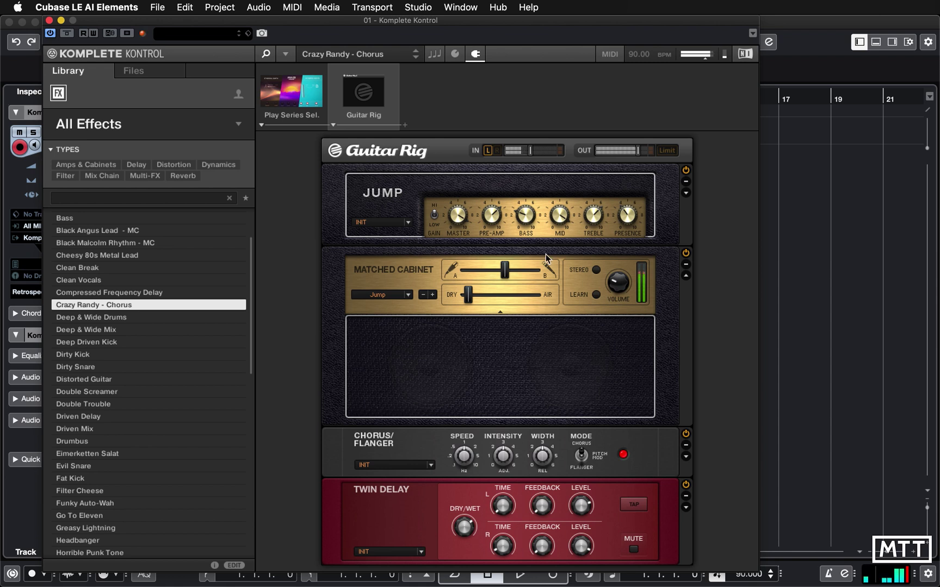
left_click_drag(459, 217, 457, 190)
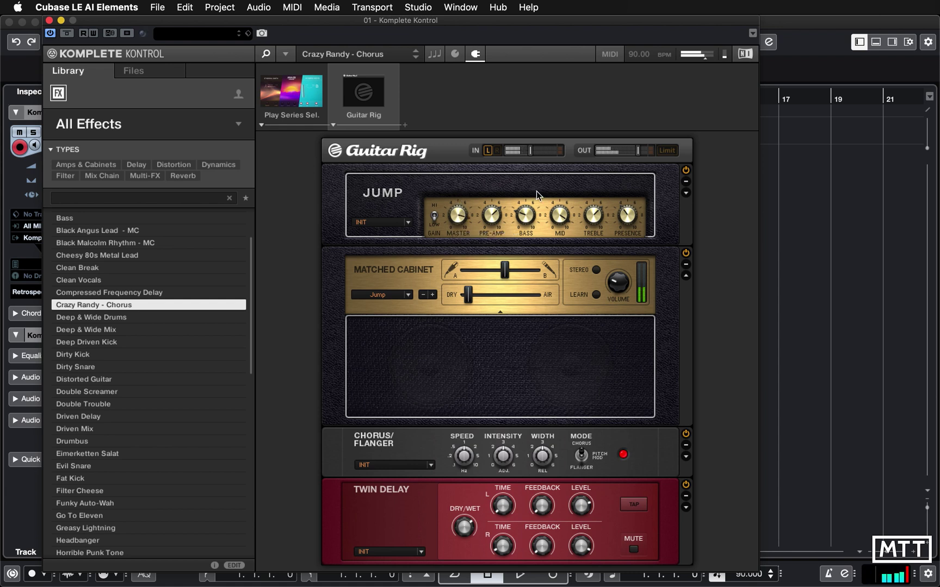
- Switch off the Jump amp and Matched Cabinet modules, then collapse both
left_click(687, 171)
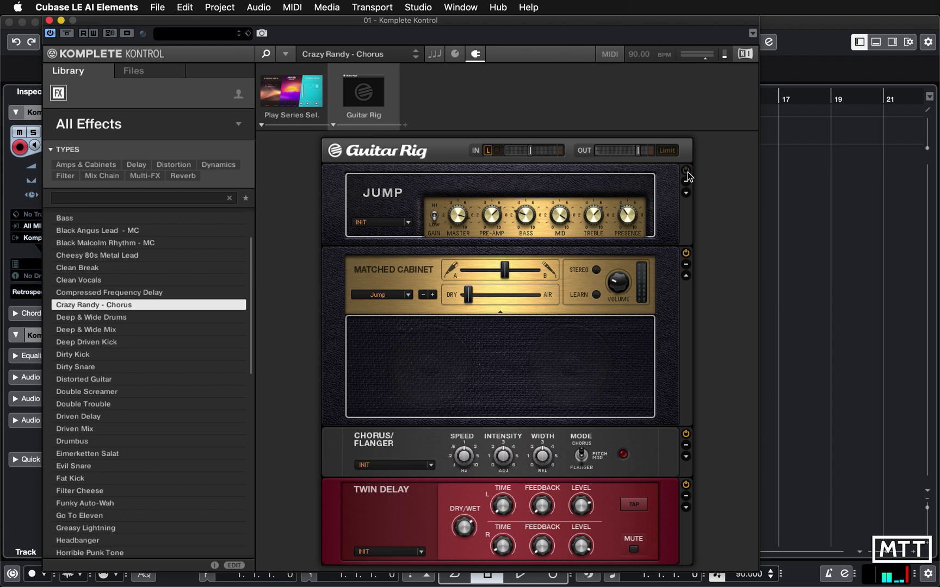
left_click(686, 253)
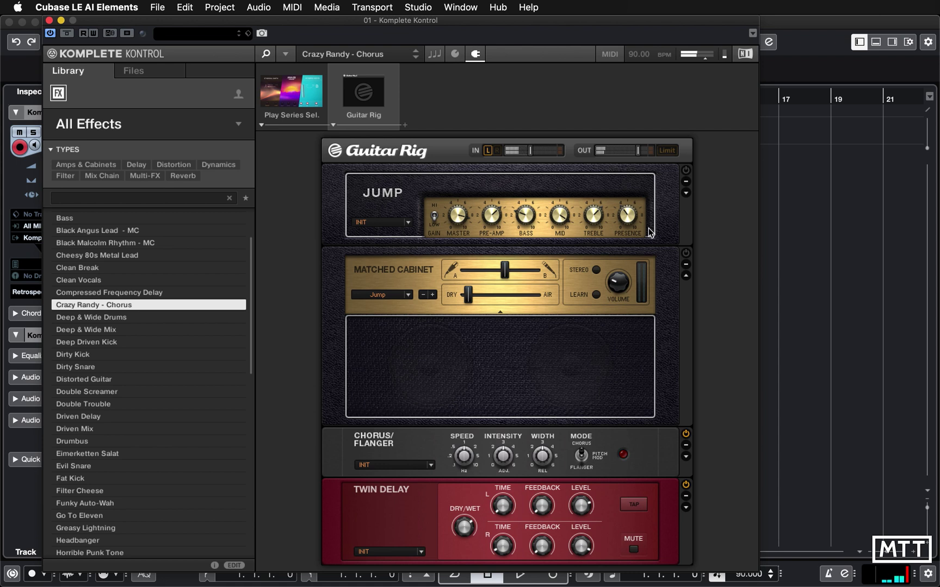
left_click(686, 181)
left_click(686, 207)
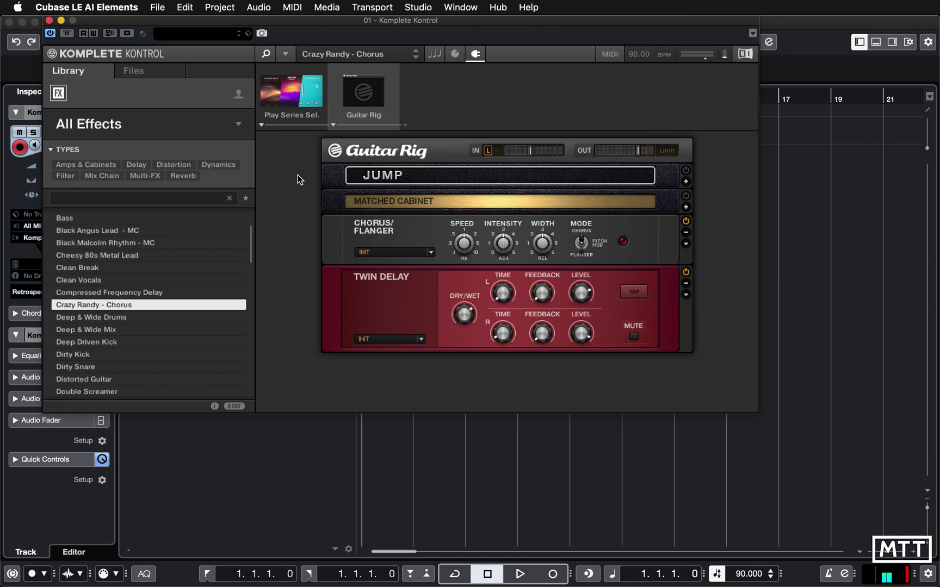
- Insert Native Instruments Guitar Rig 5 after the first Guitar Rig and load its Airverb preset
left_click(405, 125)
mouse_move(440, 142)
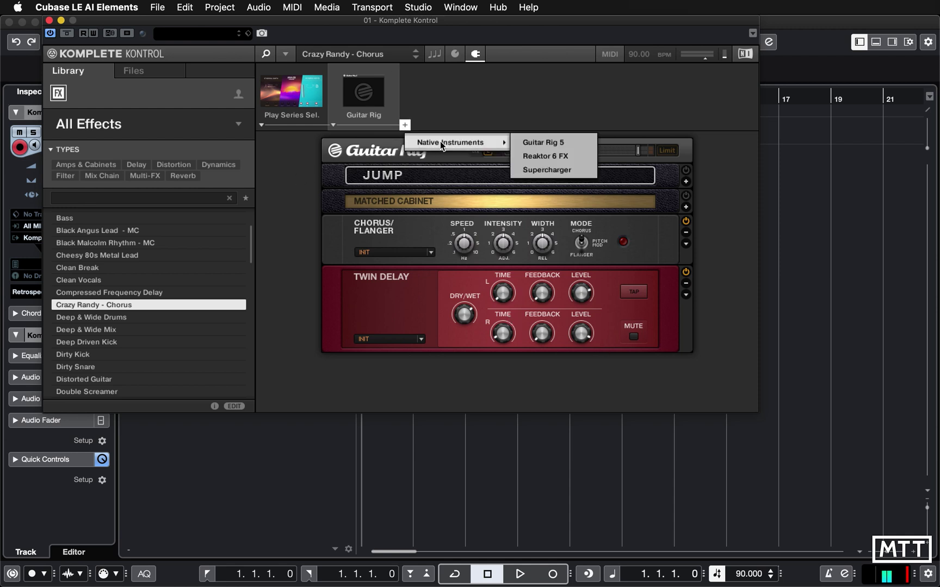
left_click(552, 142)
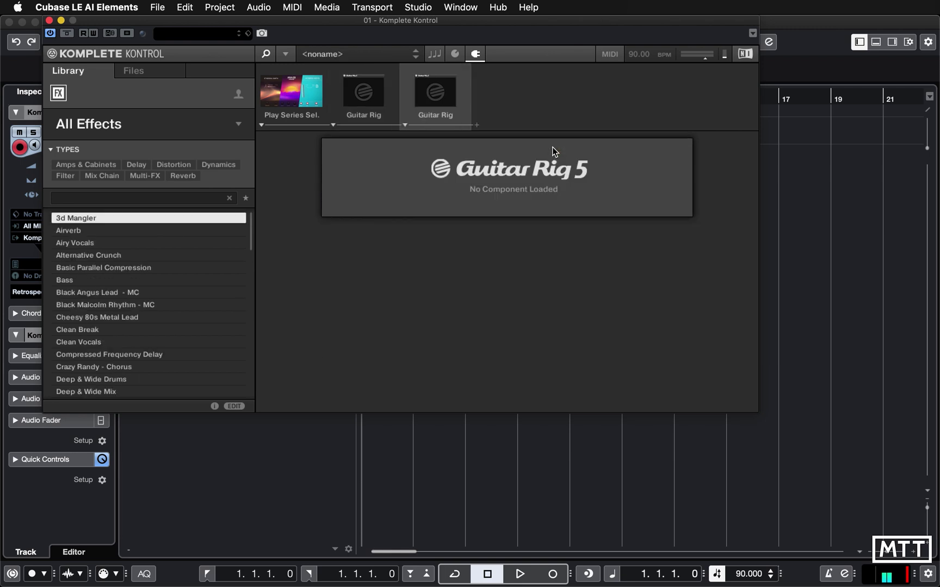
left_click(78, 232)
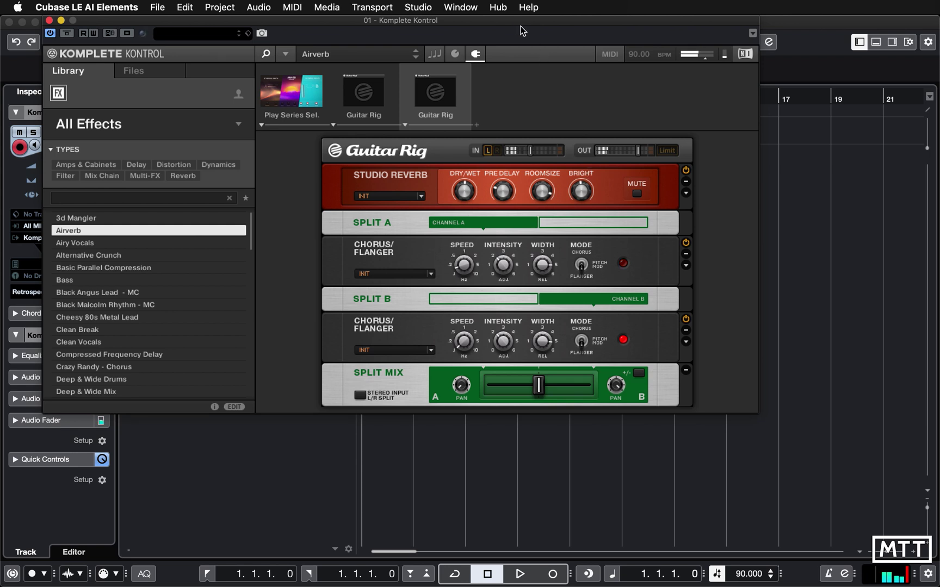
left_click_drag(522, 26, 533, 46)
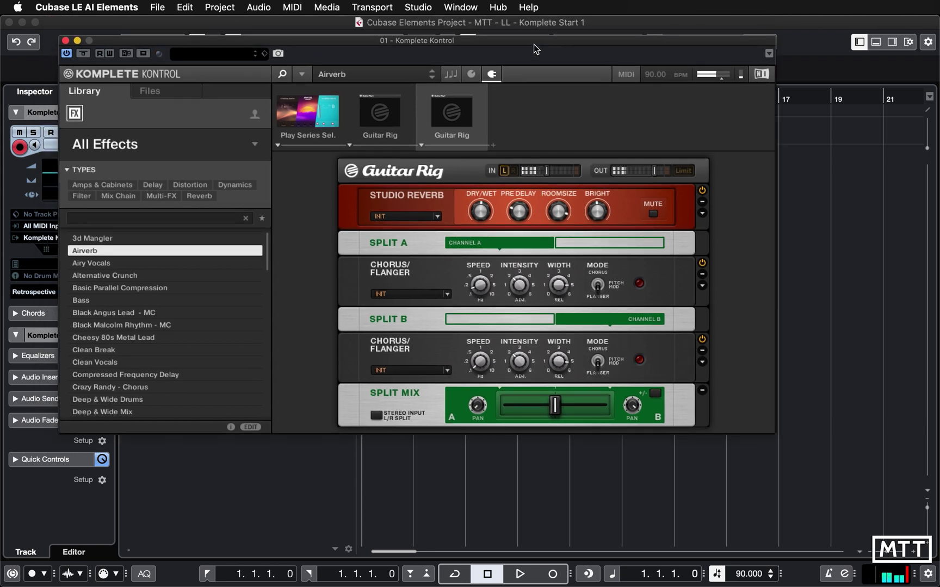